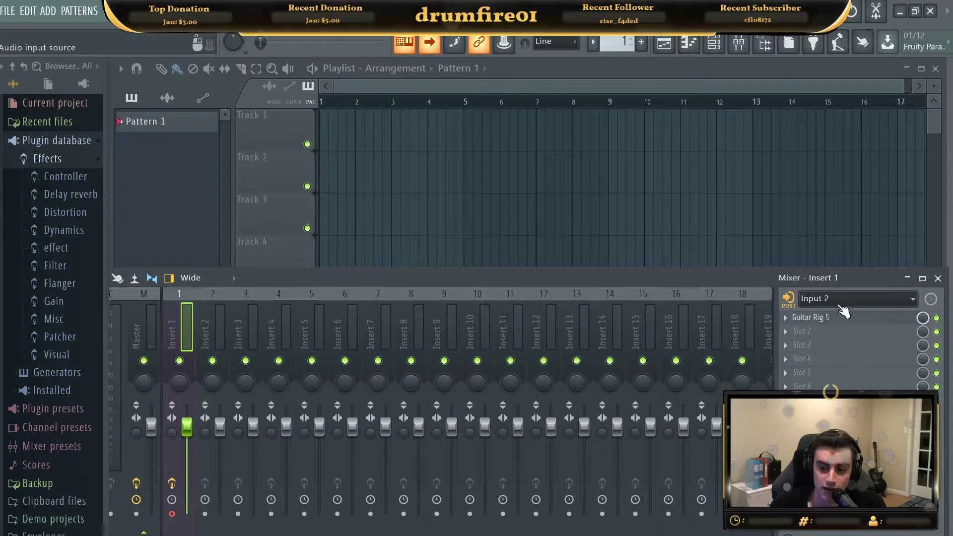
# - Keep Input 2 as Insert 1's source and raise Guitar Rig 5's noise reduction threshold to -36.4 dB
pyautogui.click(841, 298)
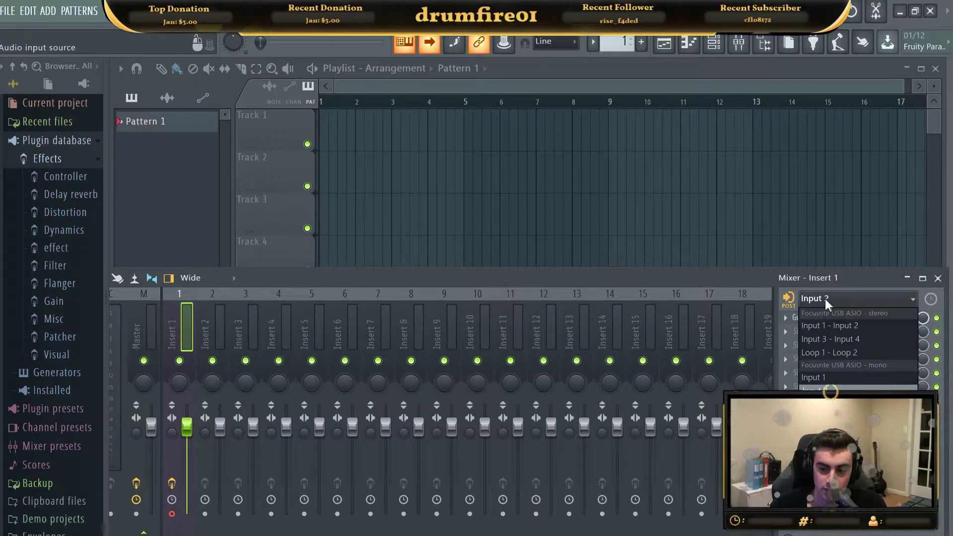
pyautogui.click(824, 391)
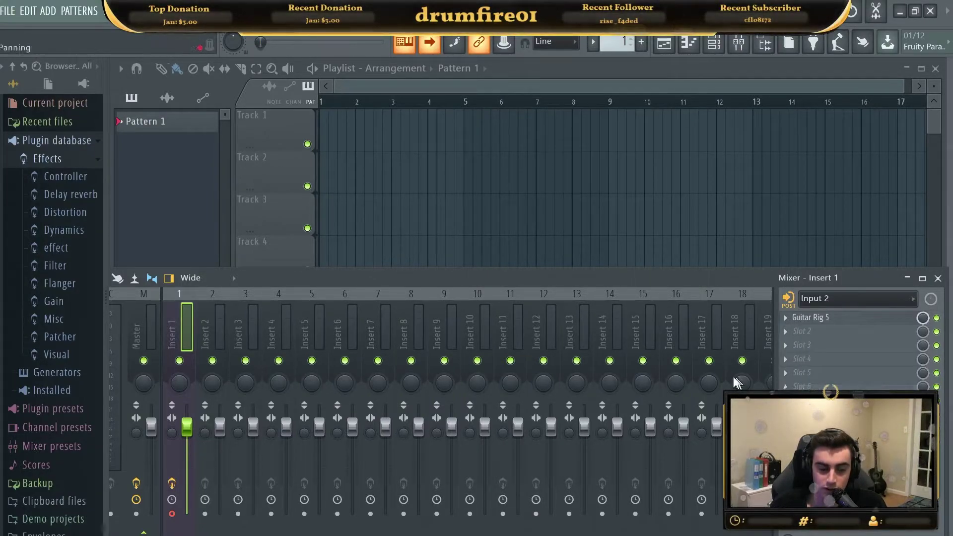
pyautogui.click(846, 318)
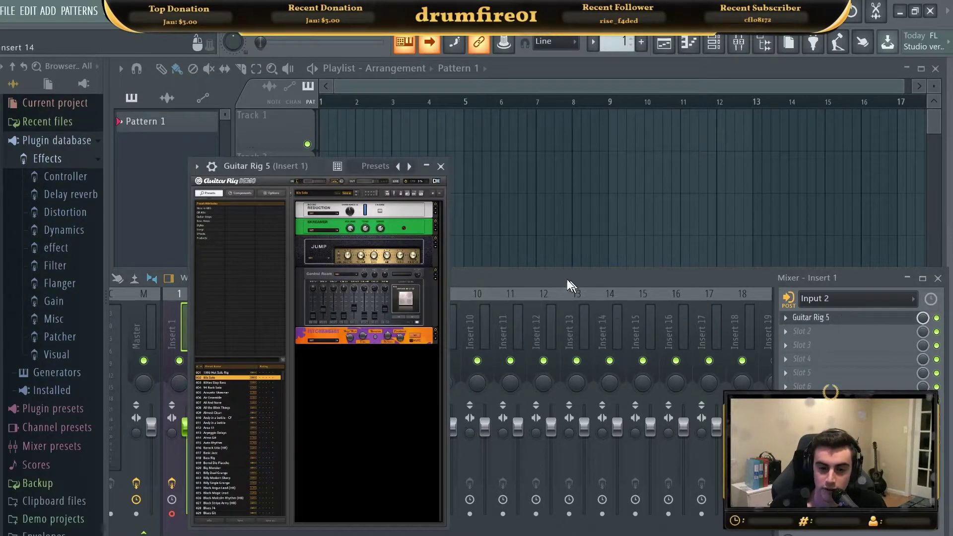
pyautogui.moveTo(314, 165); pyautogui.dragTo(452, 88)
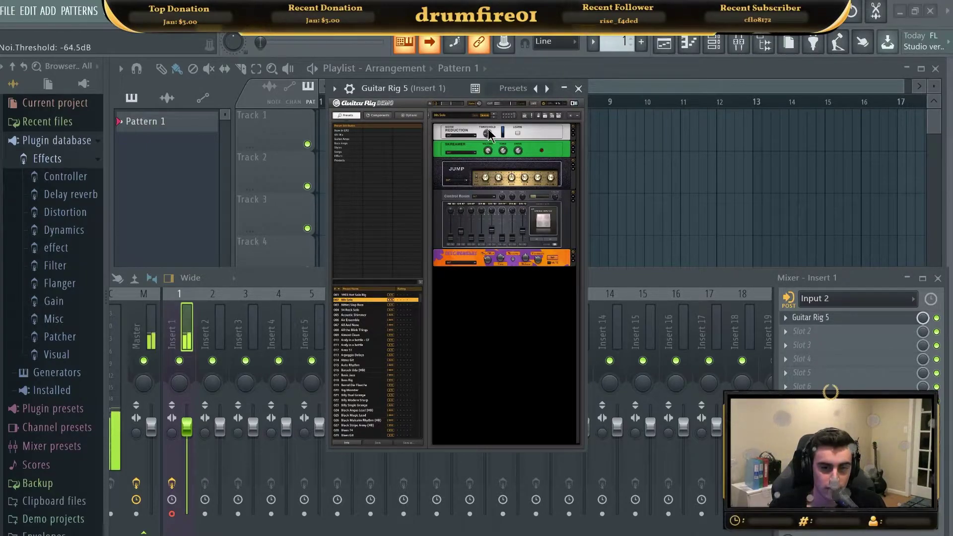
pyautogui.moveTo(488, 133); pyautogui.dragTo(488, 127)
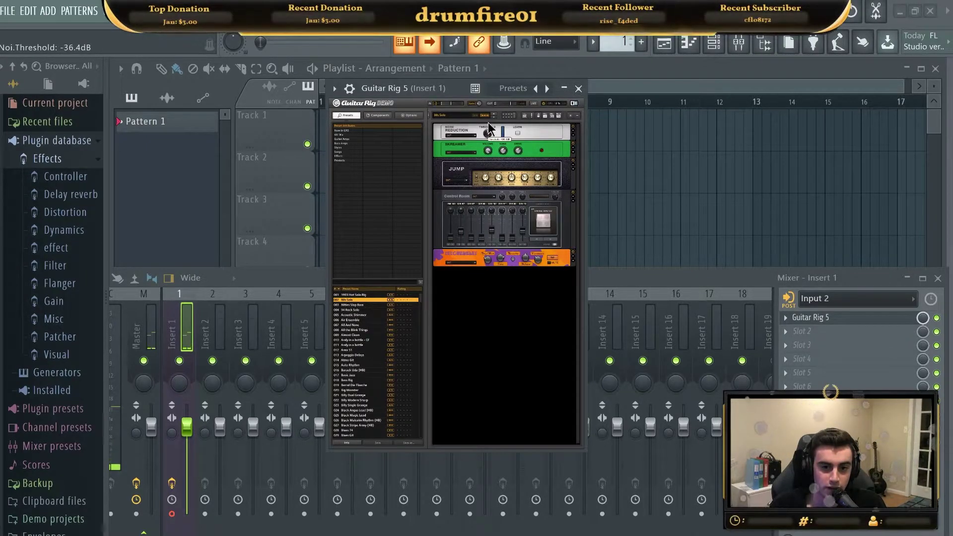
pyautogui.moveTo(455, 84); pyautogui.dragTo(413, 108)
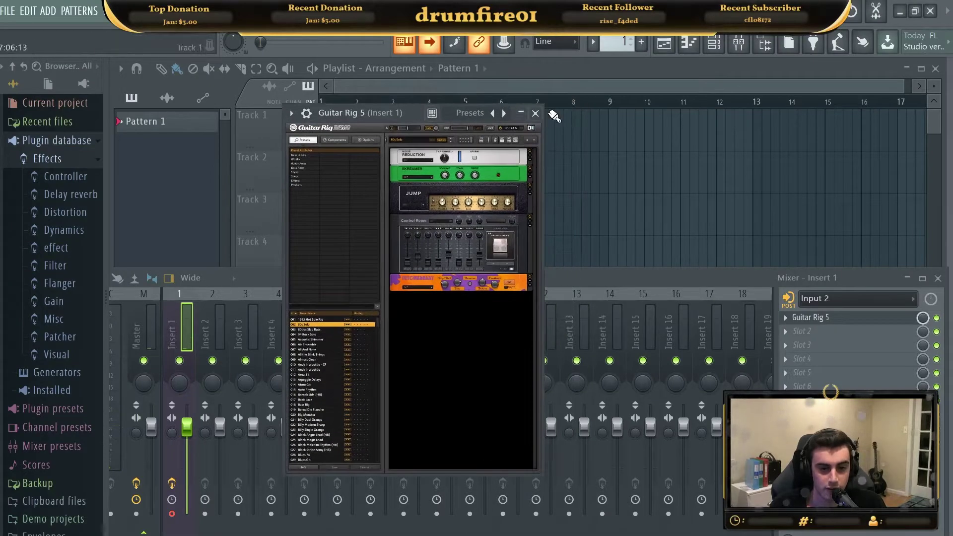
# - Close Guitar Rig, then open Voxengo Recorder on the Master channel and position it over Track 3
pyautogui.click(536, 113)
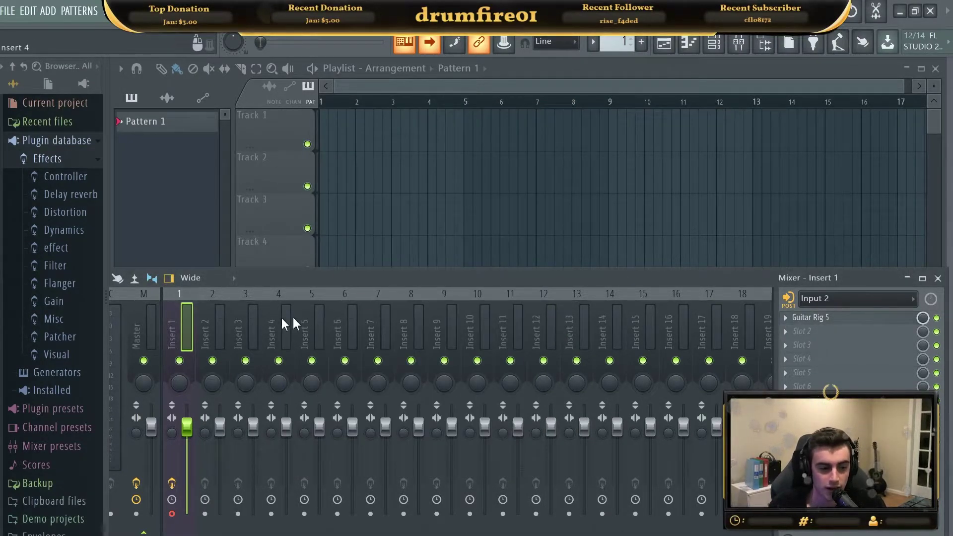
pyautogui.click(132, 318)
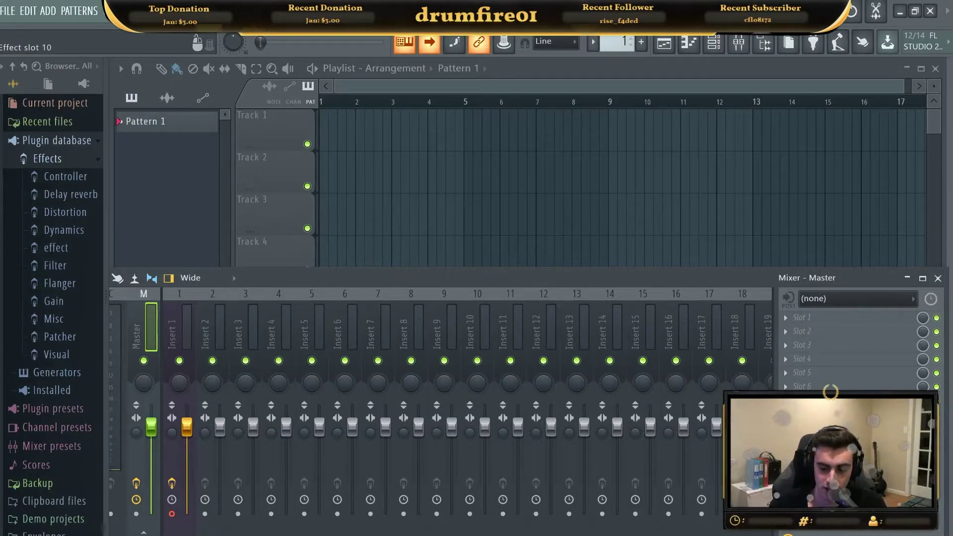
pyautogui.click(818, 442)
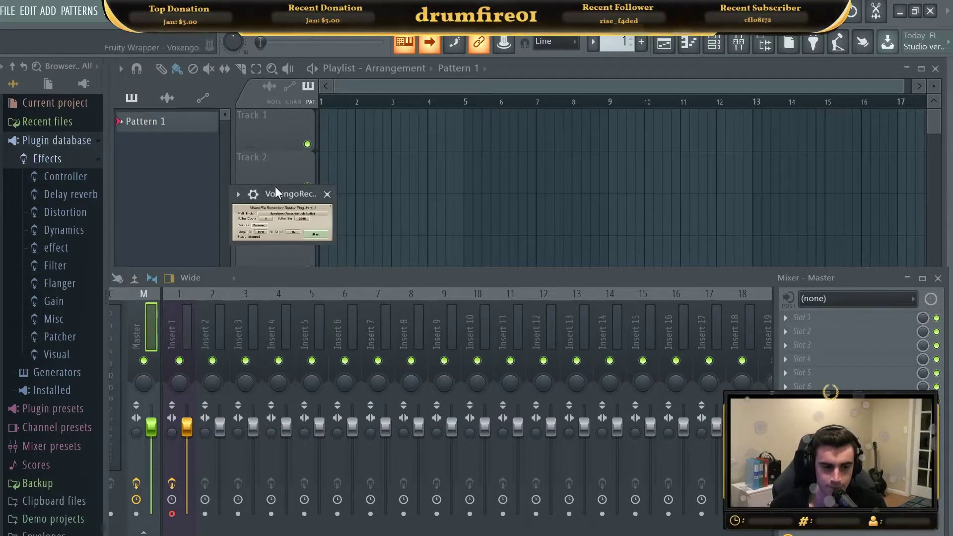
pyautogui.moveTo(277, 191); pyautogui.dragTo(337, 148)
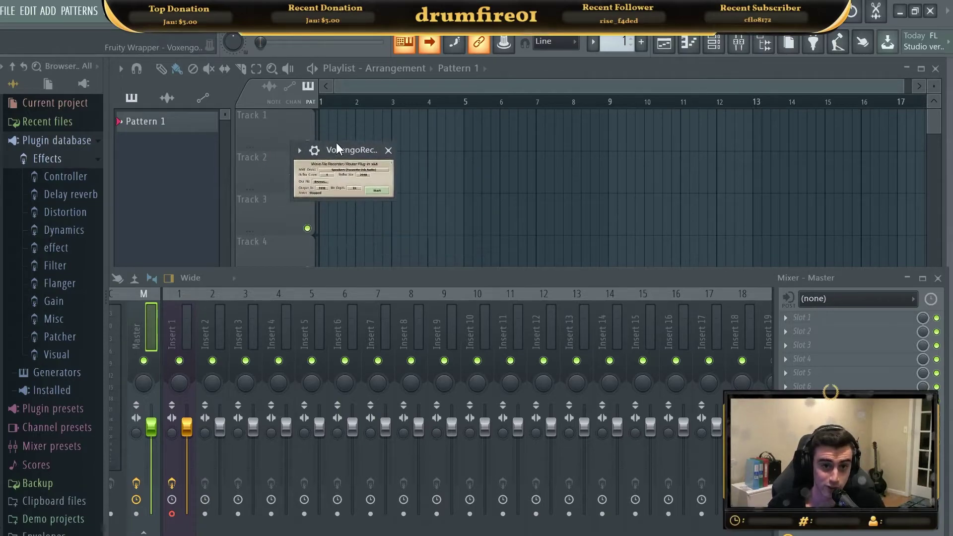
pyautogui.moveTo(337, 148); pyautogui.dragTo(325, 191)
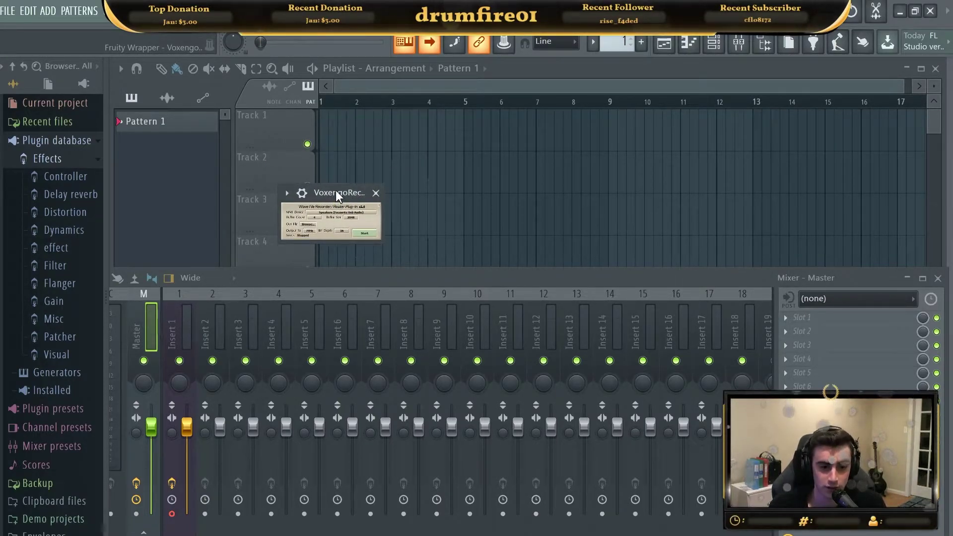
pyautogui.moveTo(336, 186)
pyautogui.mouseDown()
pyautogui.moveTo(328, 171)
pyautogui.moveTo(332, 202)
pyautogui.mouseUp()
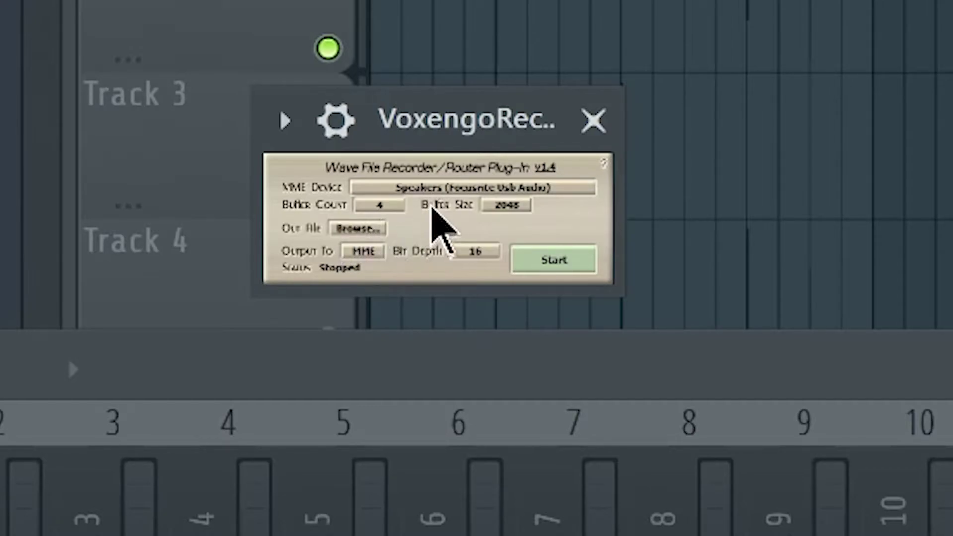
# - Keep Speakers (Focusrite Usb Audio) as the MME output device and start Voxengo Recorder
pyautogui.click(435, 188)
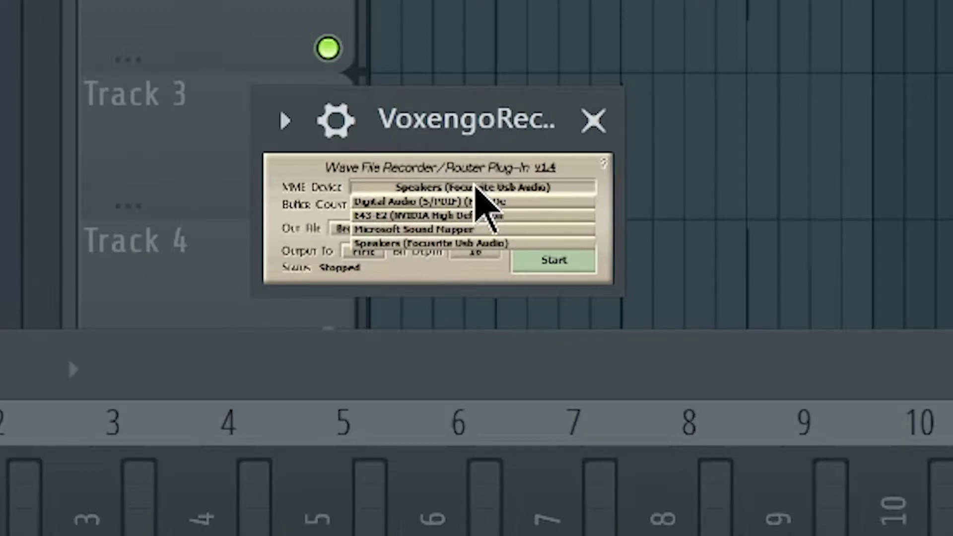
pyautogui.click(475, 188)
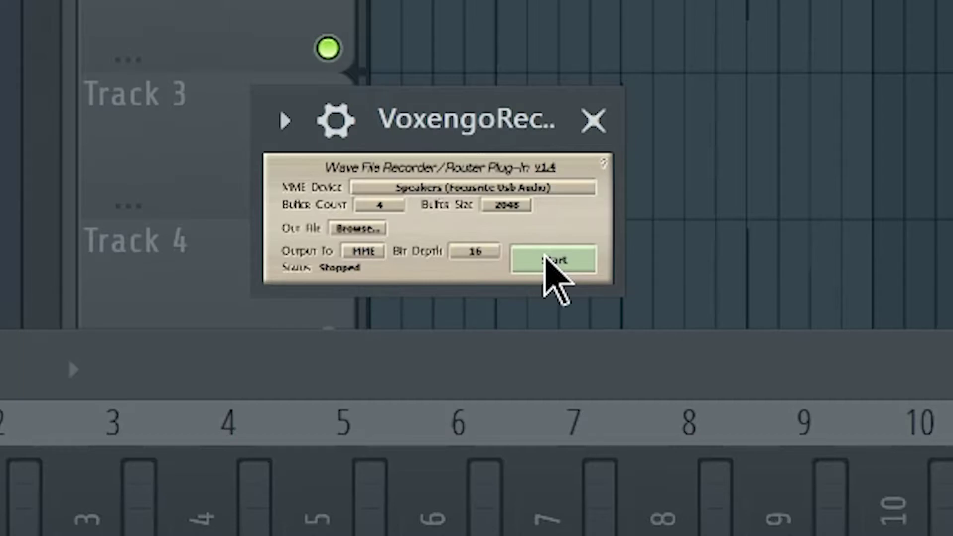
pyautogui.click(545, 257)
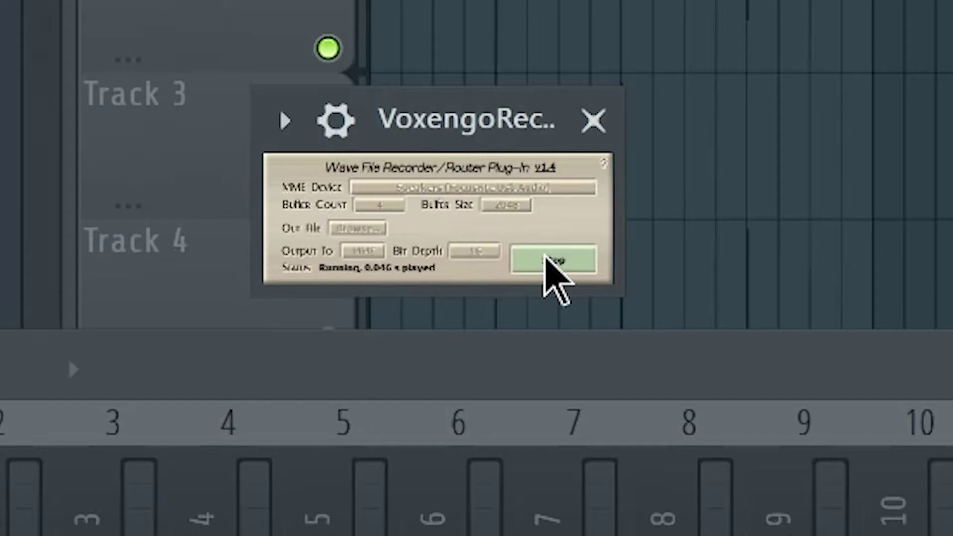